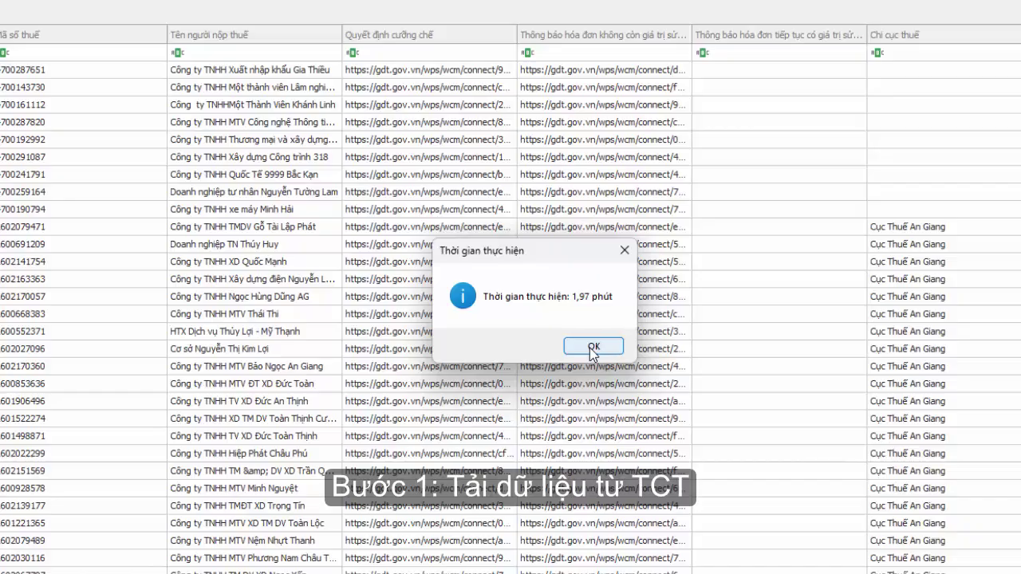
Step: Dismiss the execution-time message and add a row count to the footer of the Mã số thuế column
left_click(592, 348)
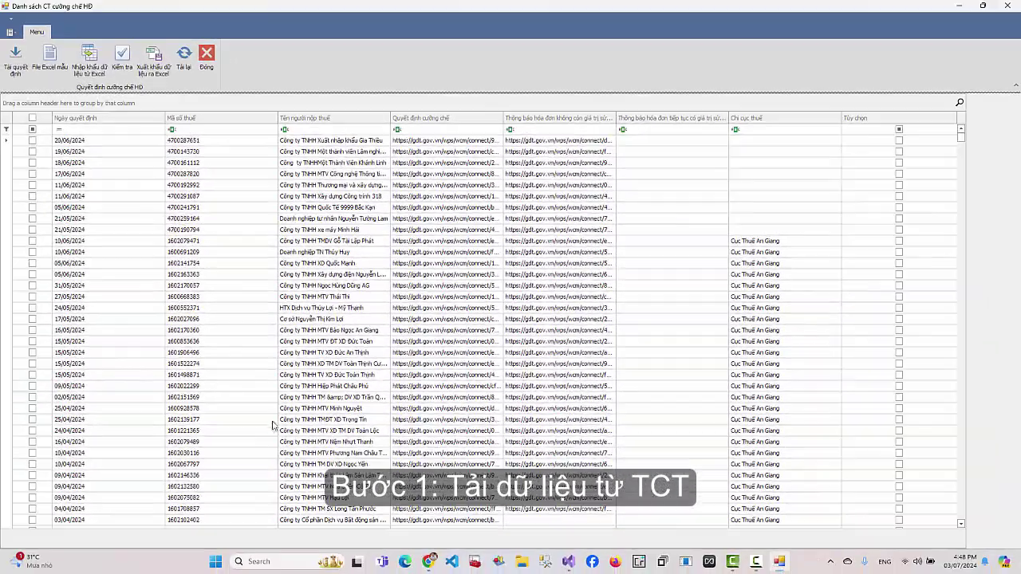
right_click(189, 540)
left_click(213, 504)
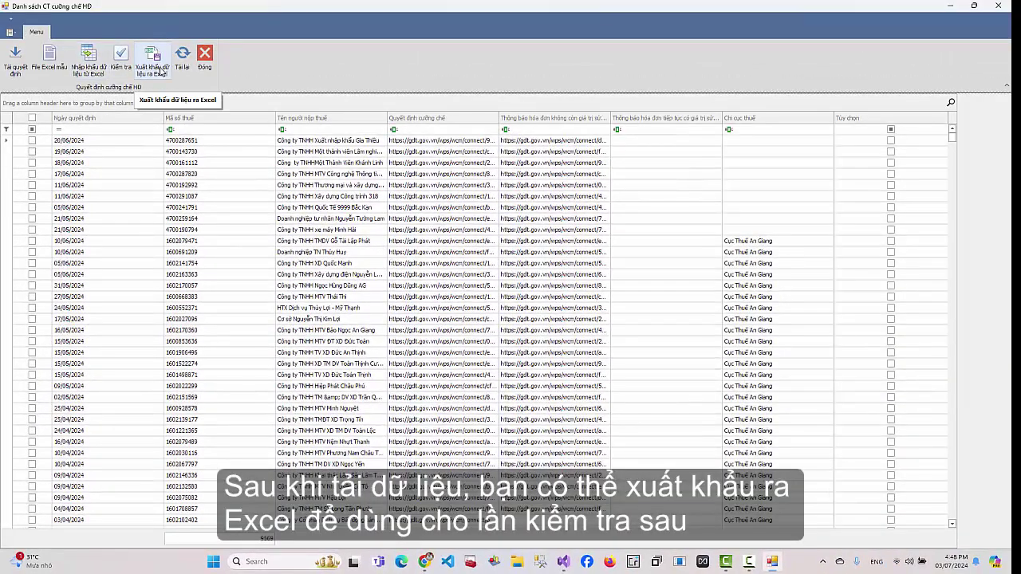
Step: Export the downloaded list of enforcement decisions to an Excel file
left_click(160, 70)
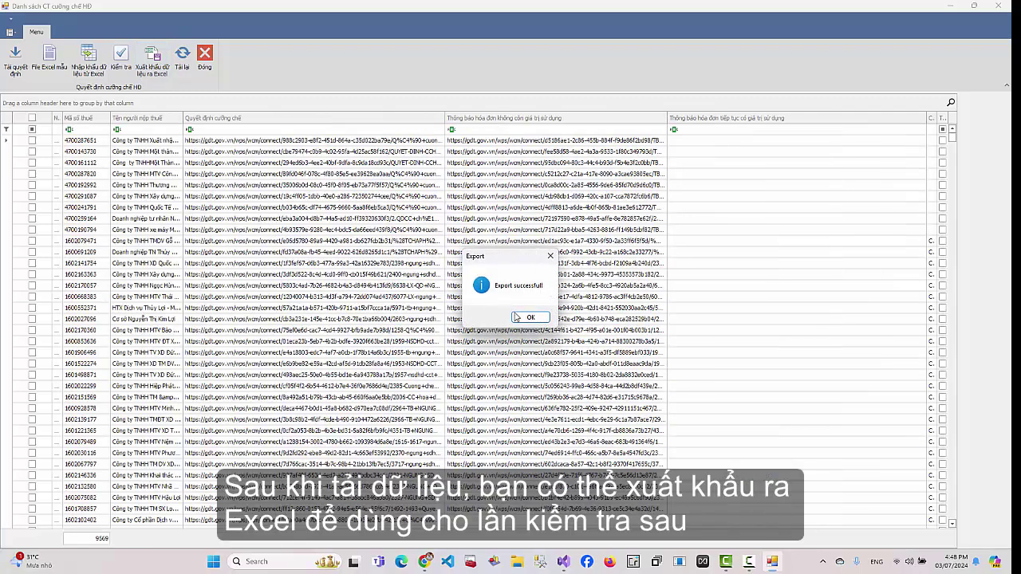
left_click(527, 320)
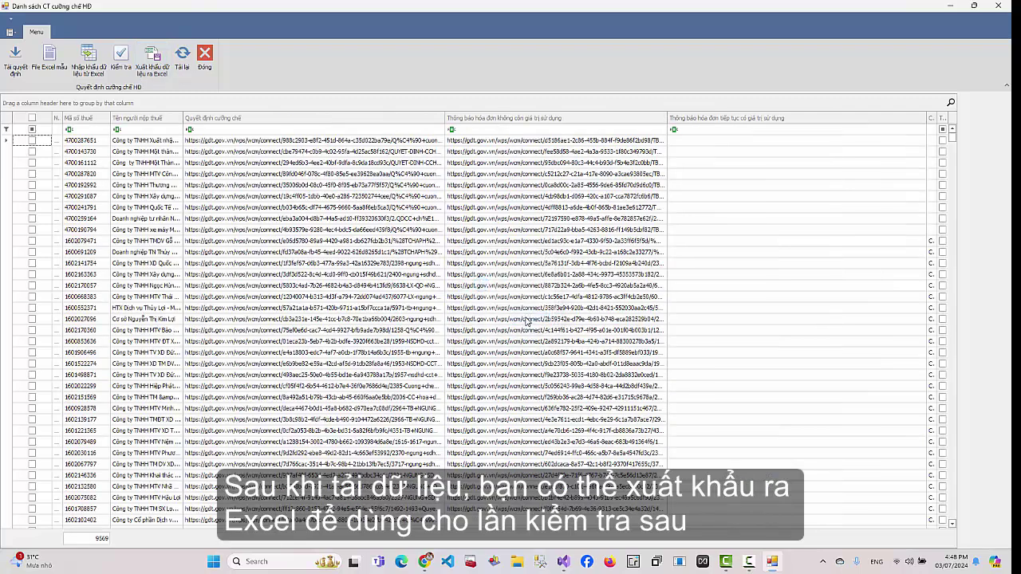
Step: Open the exported QuyetDinhCuongCheHD_20240703164846.xlsx from the Desktop folder in Excel, check it, and return to the enforcement list
left_click(517, 563)
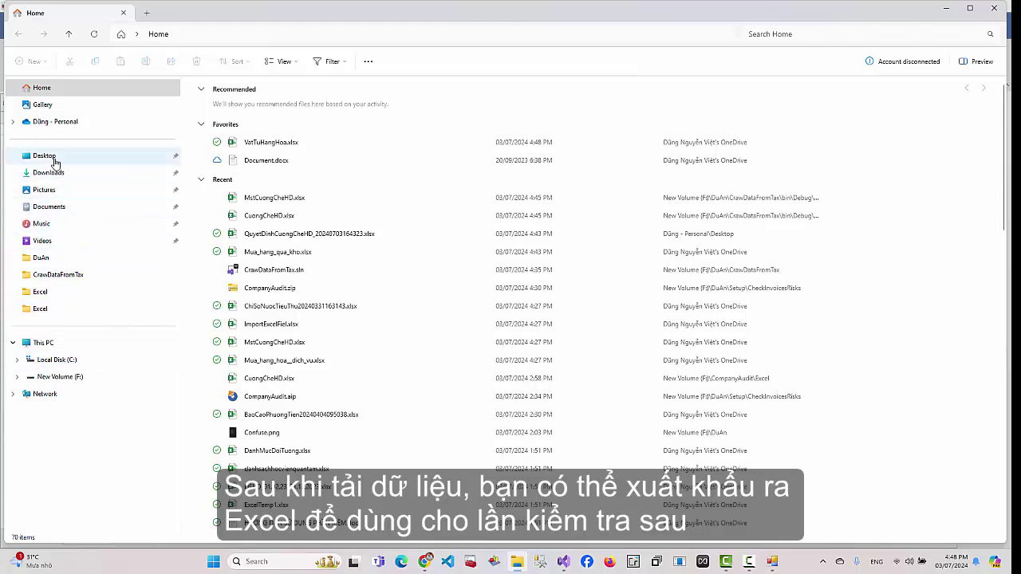
left_click(48, 155)
scroll(383, 220, "down", 10)
scroll(363, 231, "down", 5)
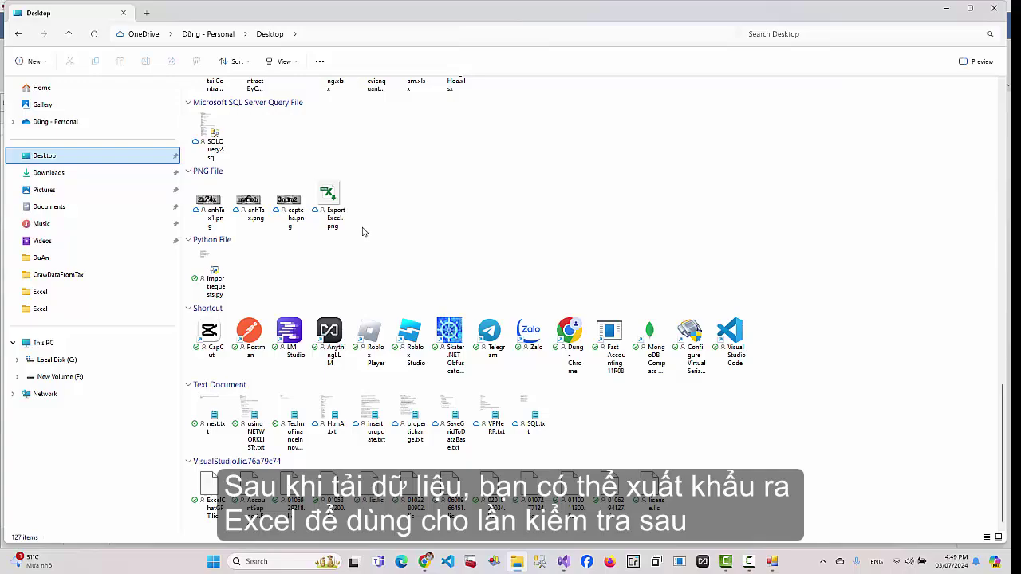
scroll(363, 232, "up", 5)
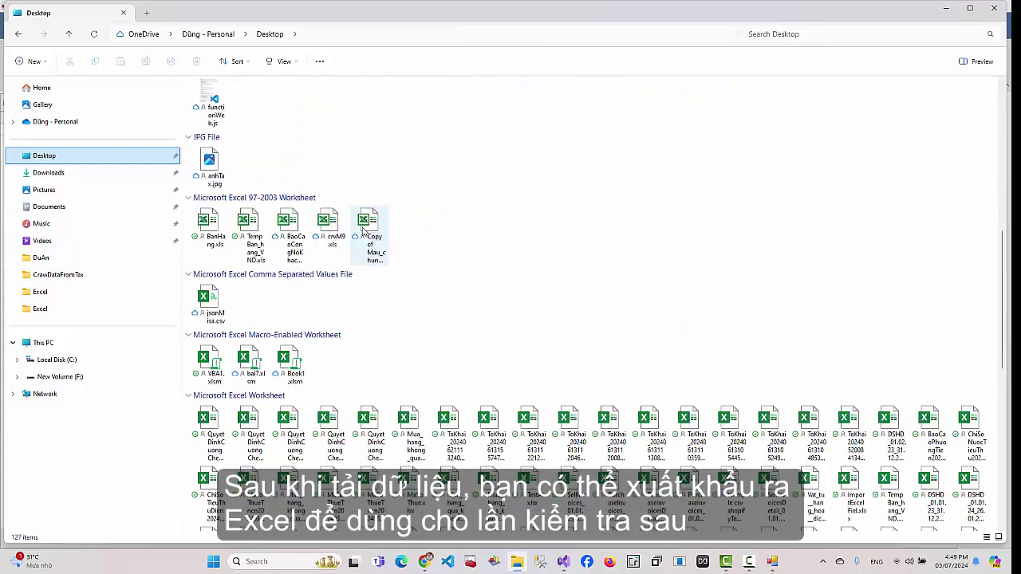
left_click(216, 425)
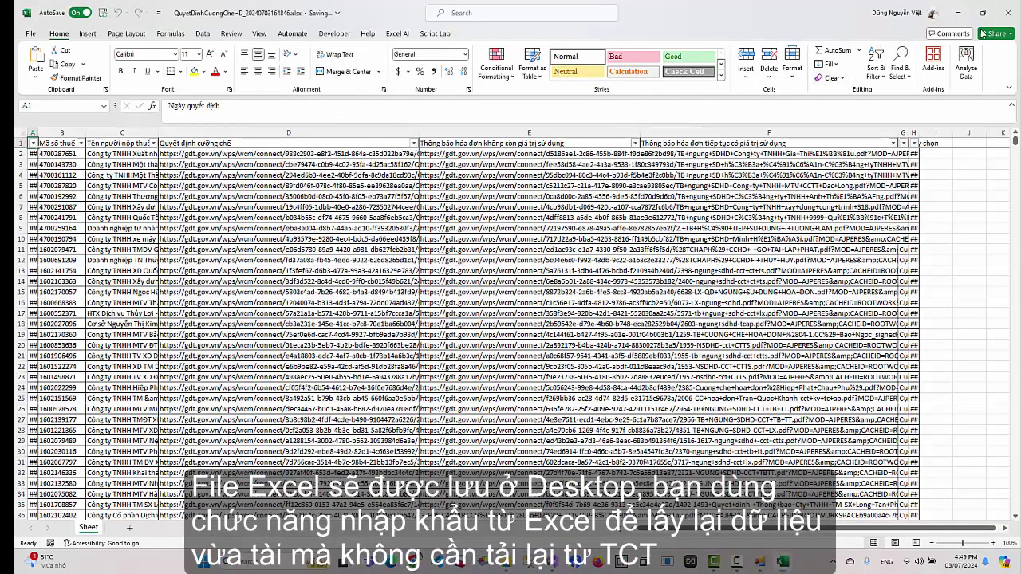
left_click(1007, 18)
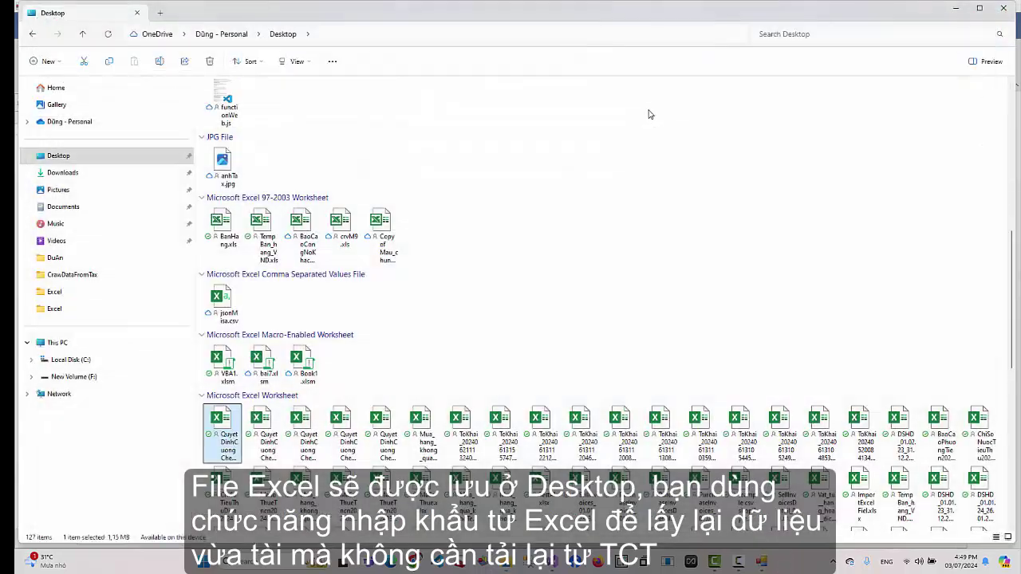
left_click(1003, 8)
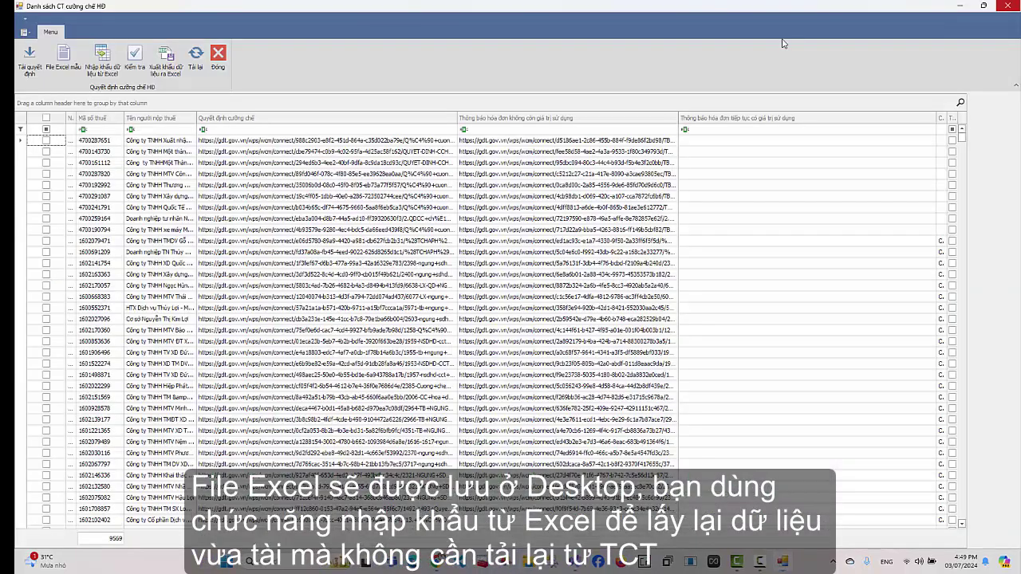
Step: Open the Quyết định cưỡng chế document linked in the list's second row and read through it
double_click(308, 156)
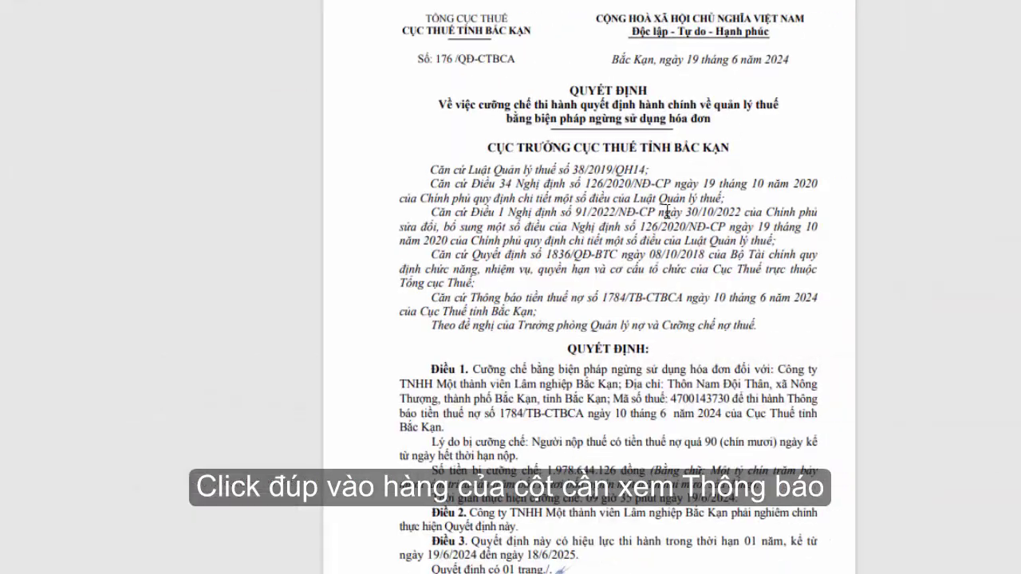
scroll(599, 360, "up", 2)
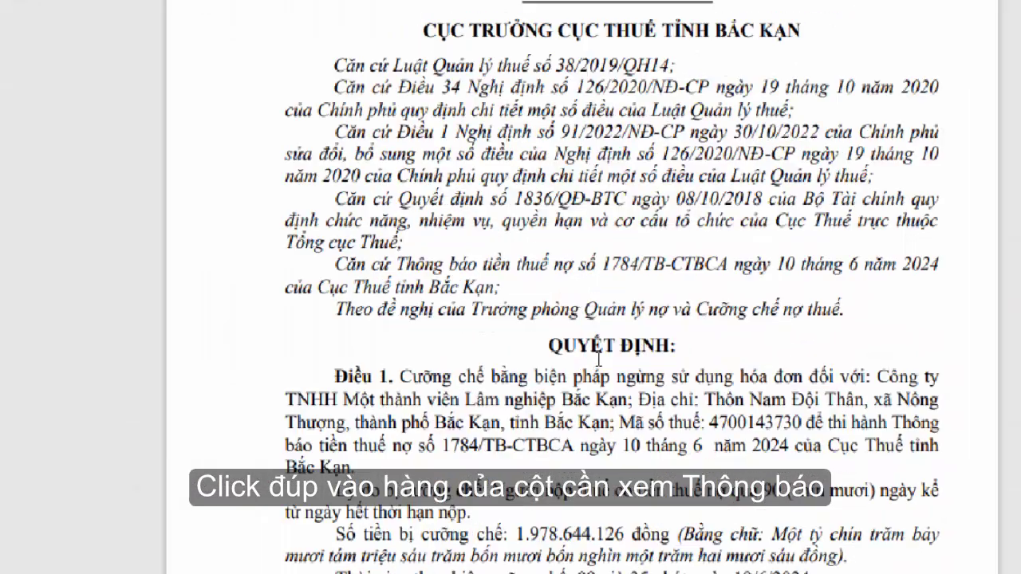
scroll(590, 295, "up", 3)
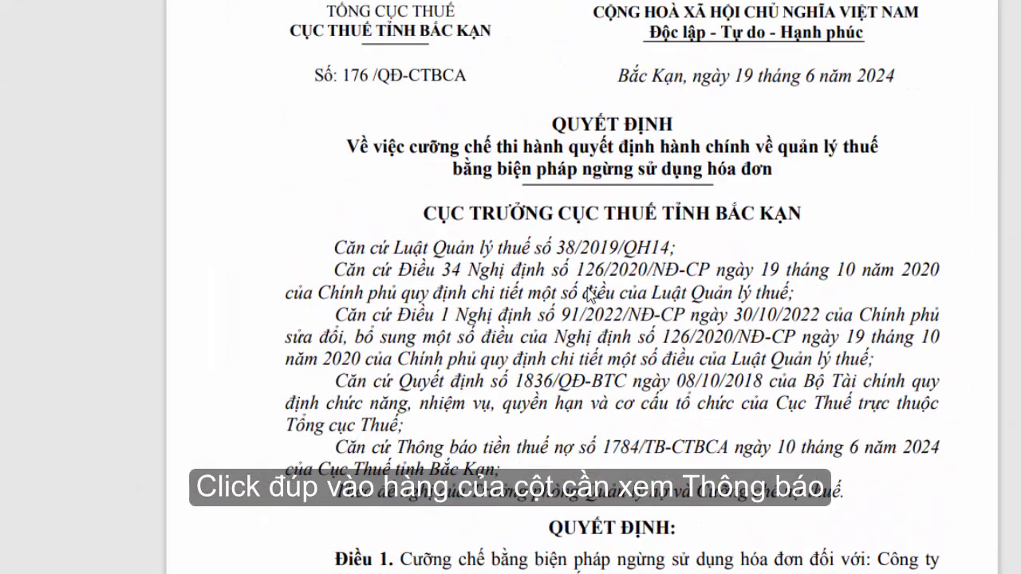
scroll(590, 295, "down", 4)
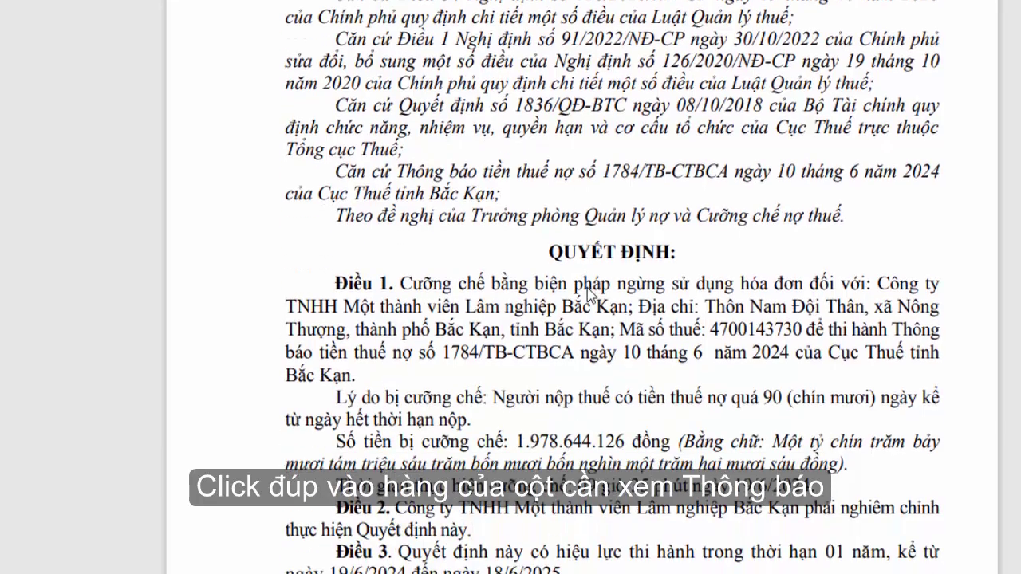
scroll(588, 293, "down", 1)
scroll(588, 294, "up", 2)
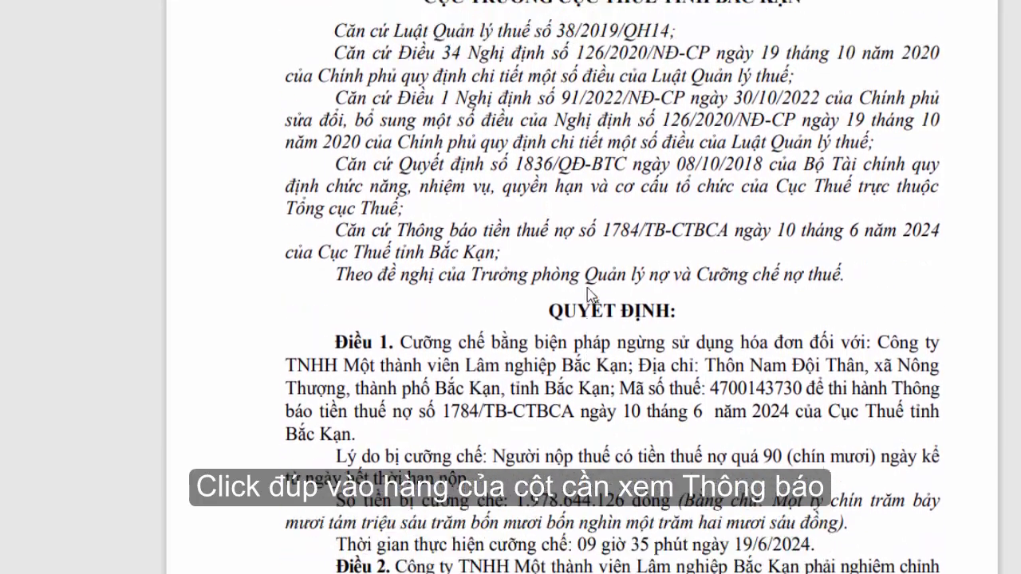
scroll(588, 293, "up", 3)
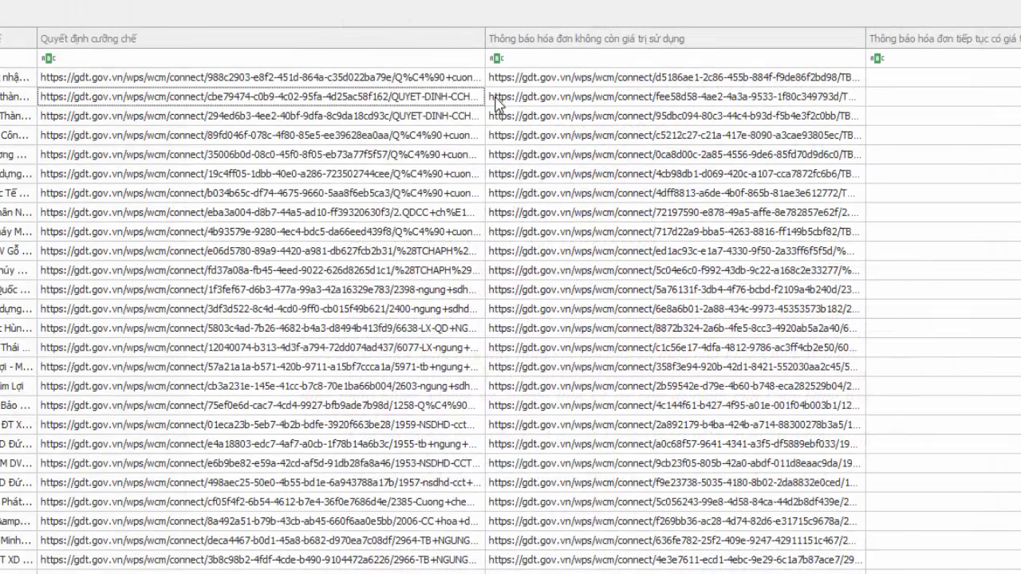
Step: Open the Thông báo hóa đơn không còn giá trị sử dụng document linked in the first row and read it
left_click(655, 80)
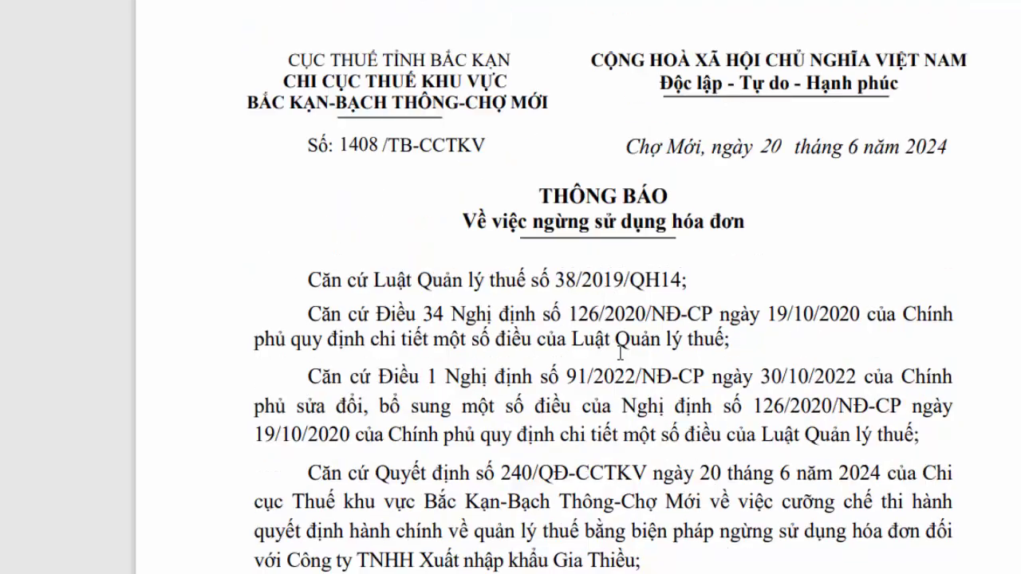
scroll(621, 353, "down", 8)
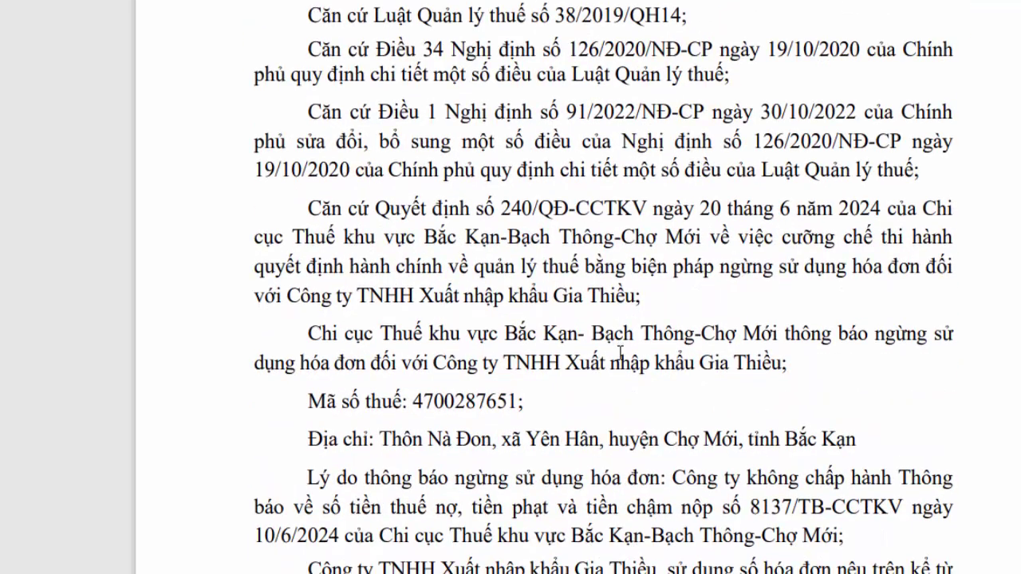
scroll(619, 351, "down", 3)
scroll(619, 351, "up", 10)
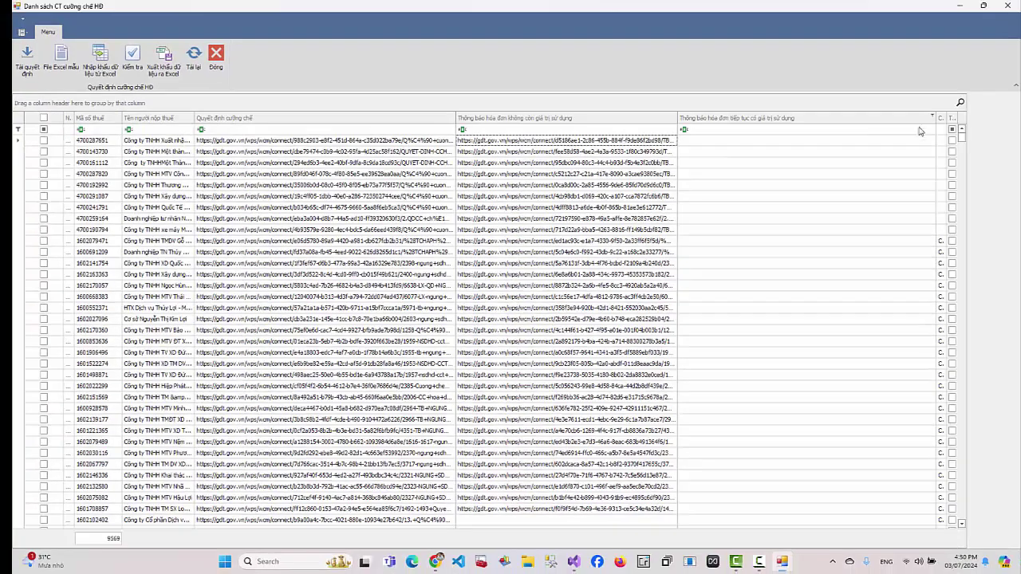
Step: Find a row with a Thông báo hóa đơn tiếp tục có giá trị sử dụng link, read its document, and close it
scroll(828, 197, "down", 15)
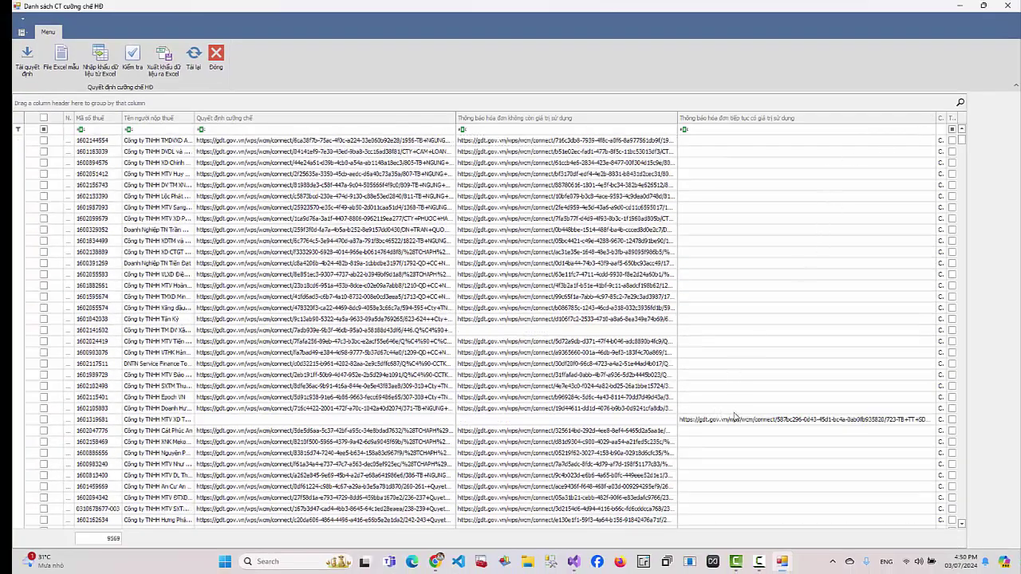
left_click(731, 420)
left_click(747, 423)
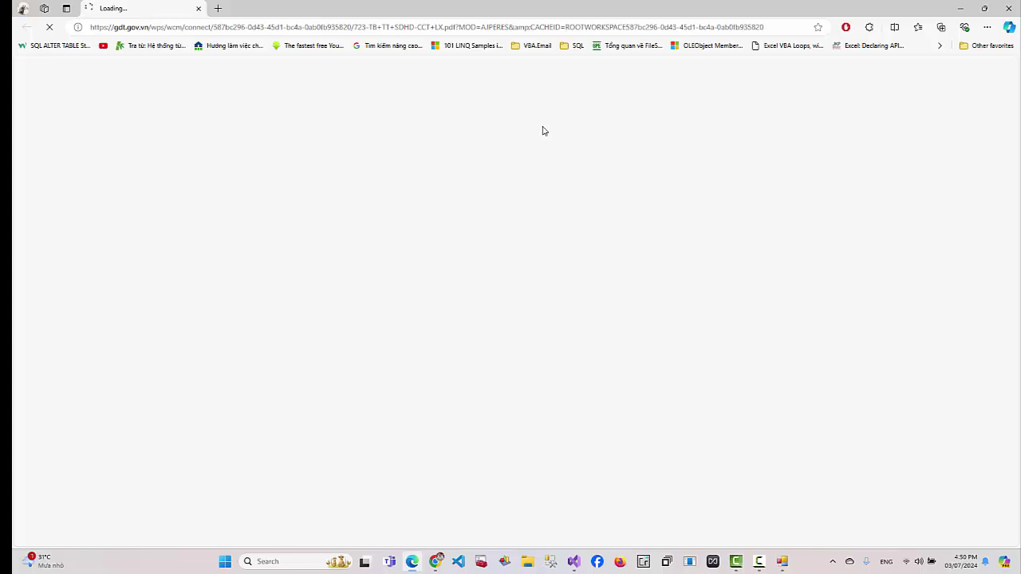
scroll(525, 358, "up", 2)
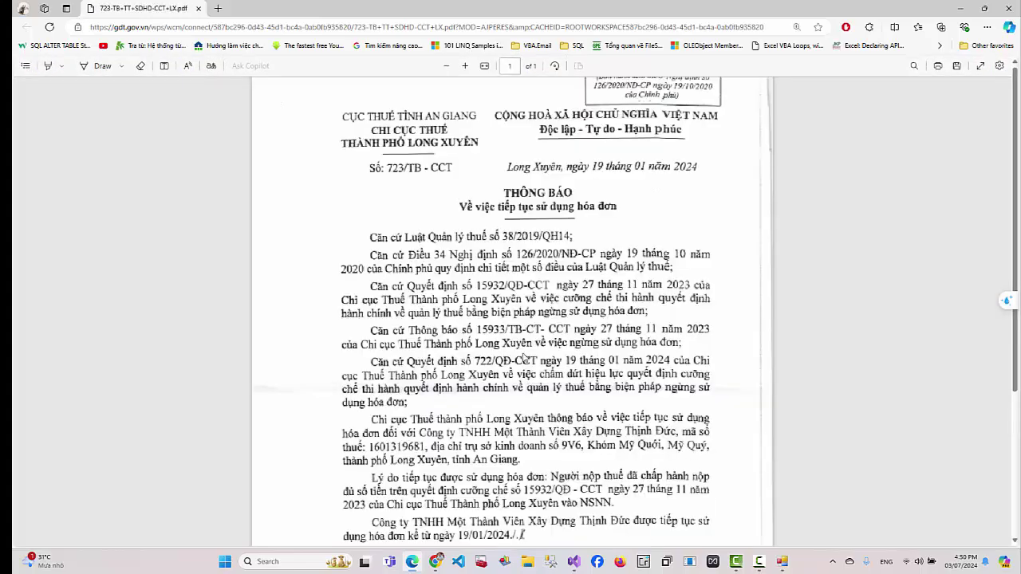
scroll(524, 358, "up", 1)
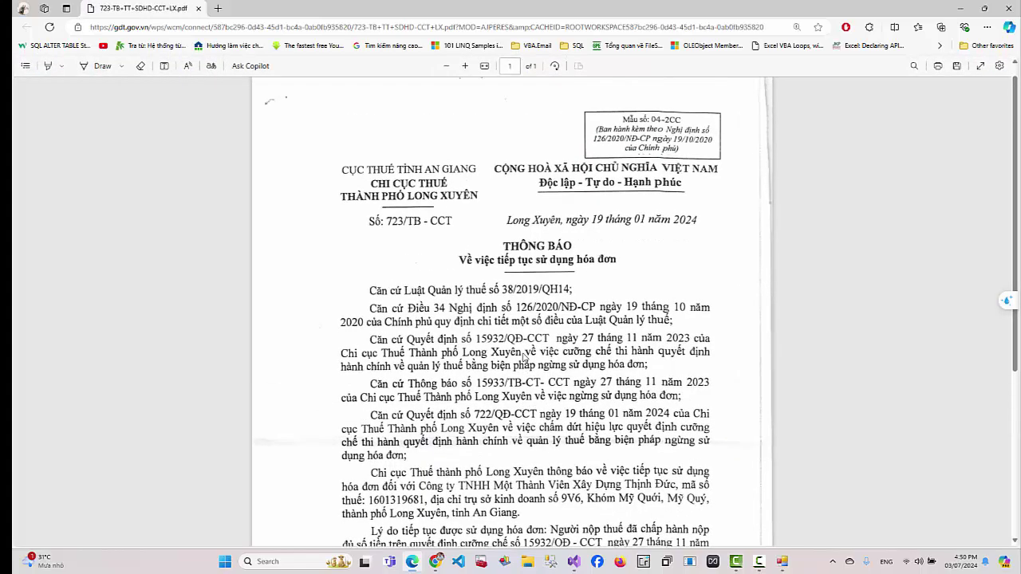
scroll(524, 358, "down", 5)
scroll(524, 359, "up", 5)
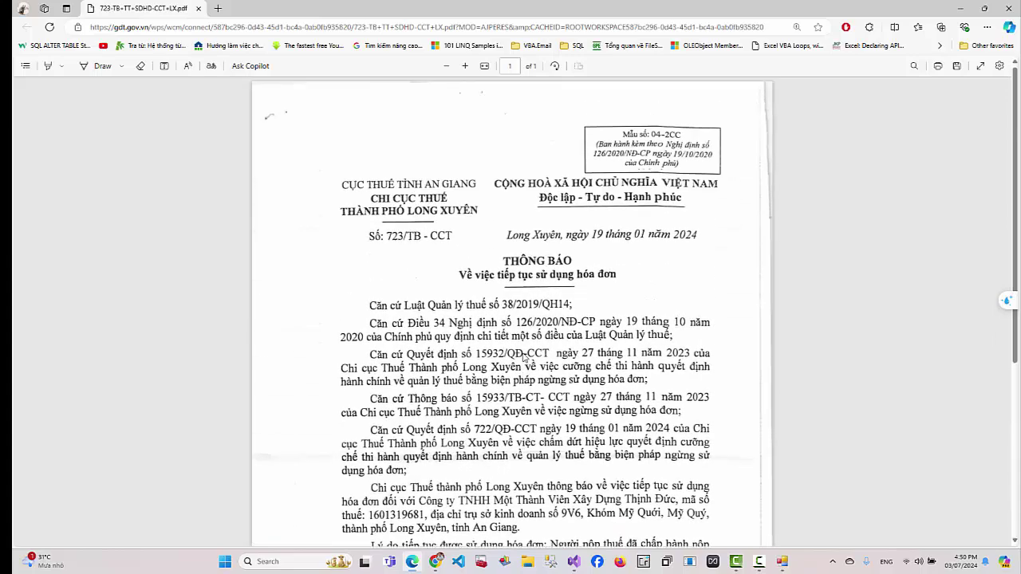
scroll(524, 358, "down", 5)
scroll(524, 359, "up", 3)
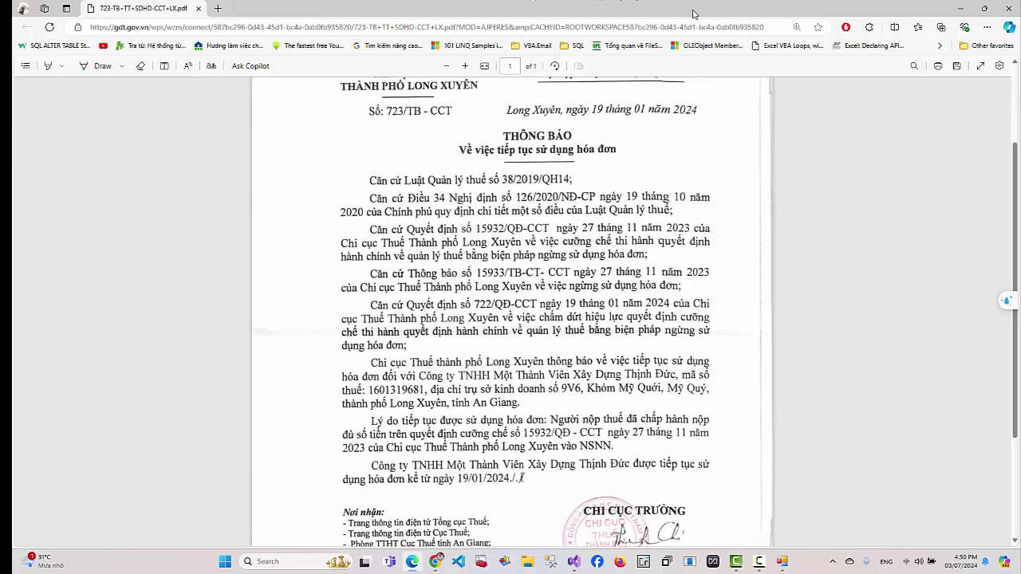
left_click(1006, 8)
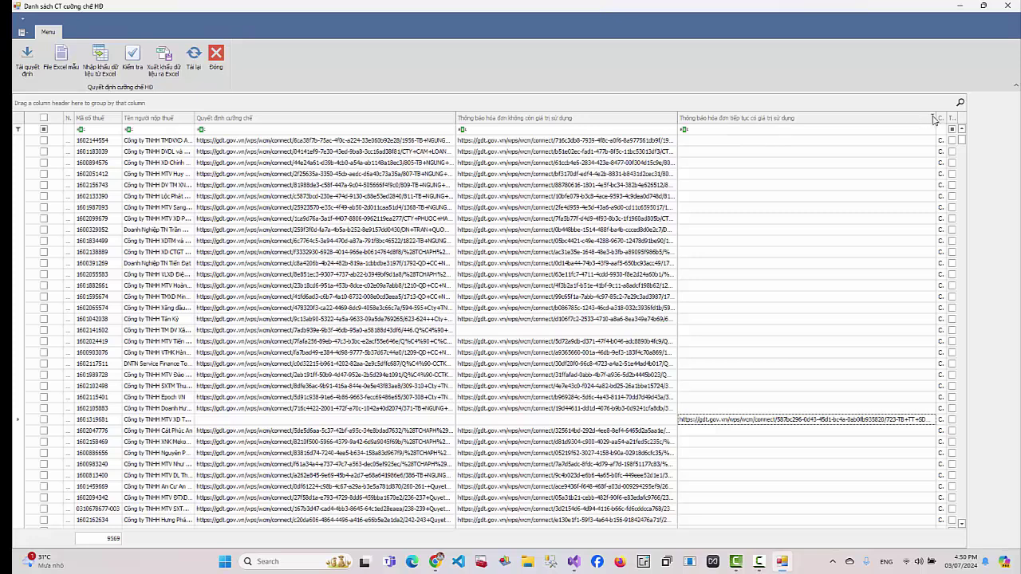
Step: Narrow the Thông báo hóa đơn tiếp tục có giá trị sử dụng column and filter Chi cục thuế to Cục Thuế Hà Nội
left_click_drag(938, 118, 798, 129)
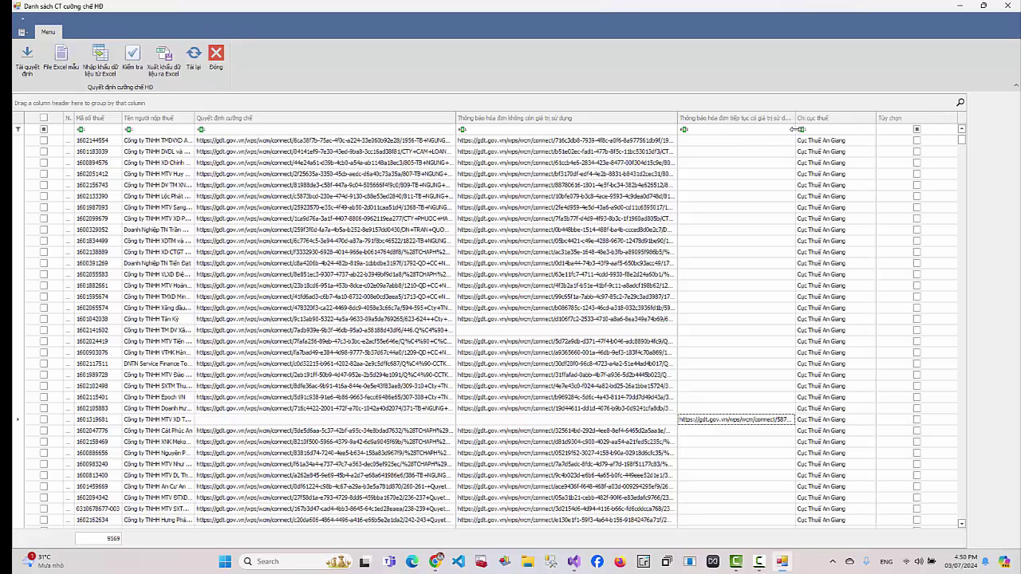
left_click(866, 129)
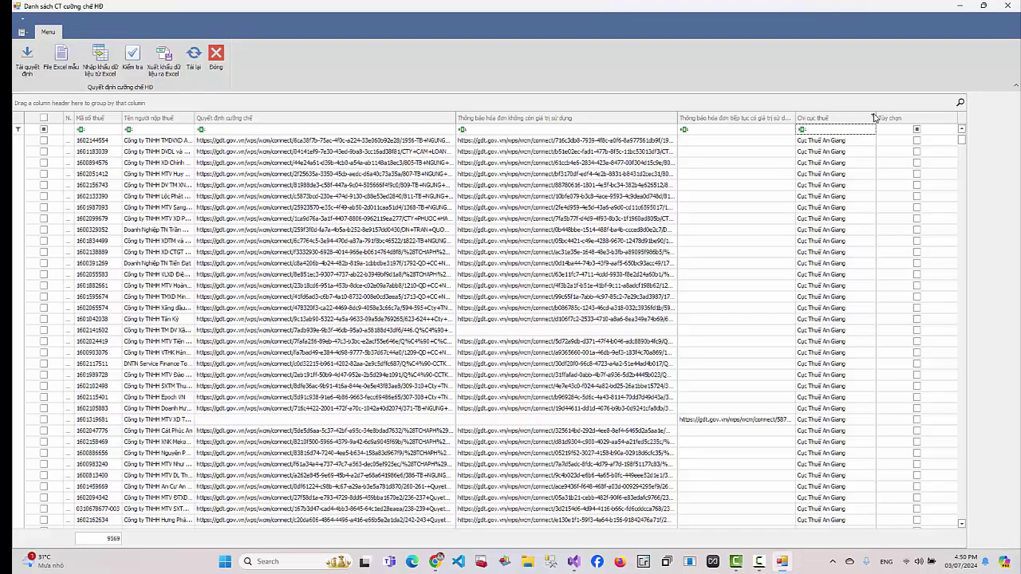
left_click(873, 117)
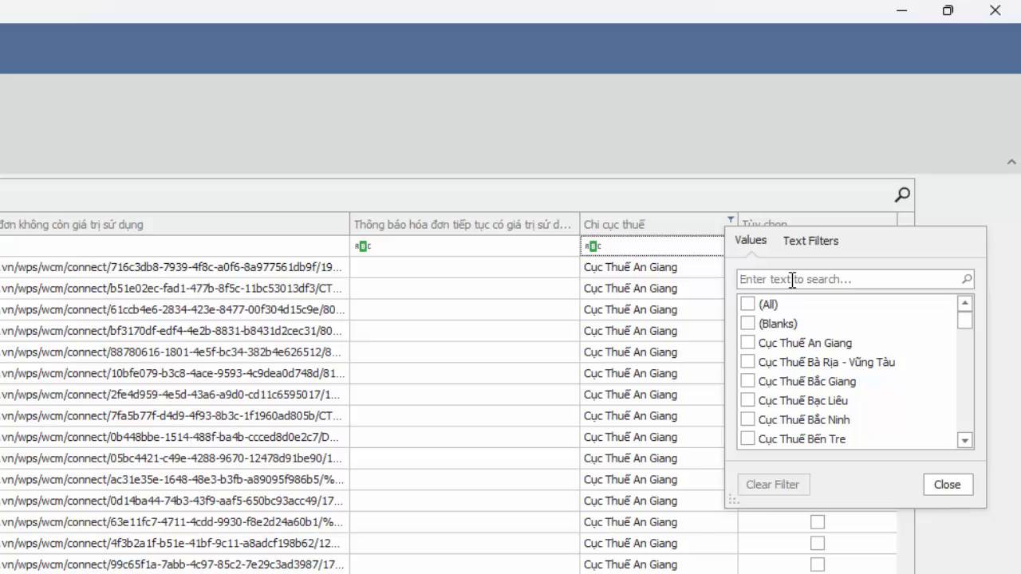
type("hà nội")
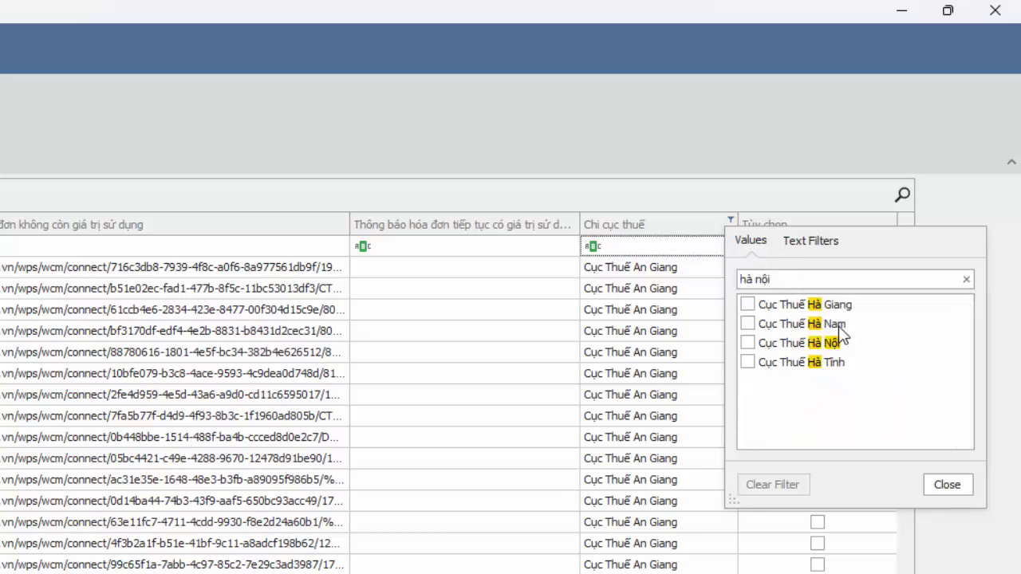
left_click(749, 344)
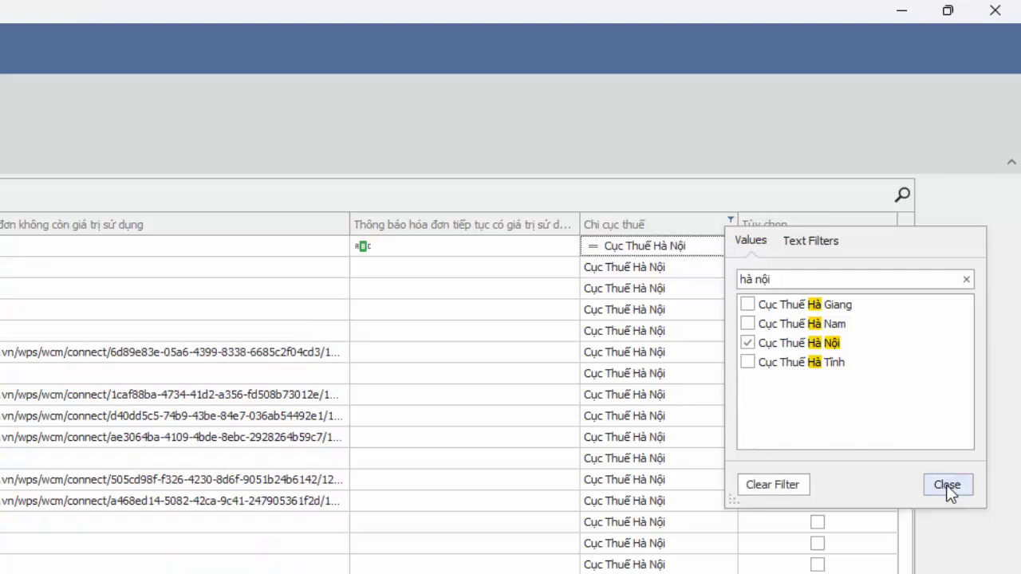
left_click(947, 487)
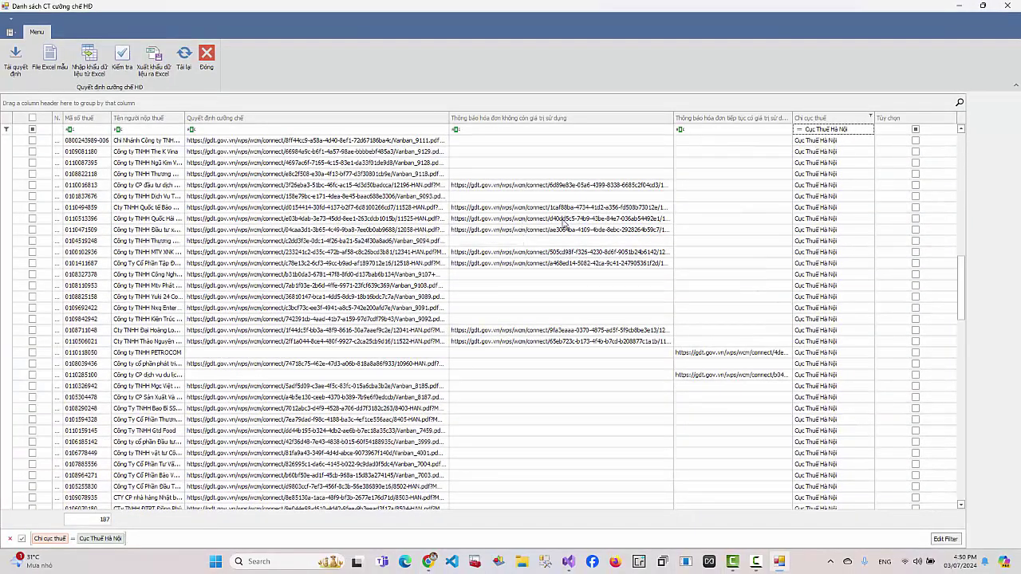
Step: Open the 12519-HAN invoice-suspension notice from the Hà Nội rows, read it, and close it
left_click(561, 264)
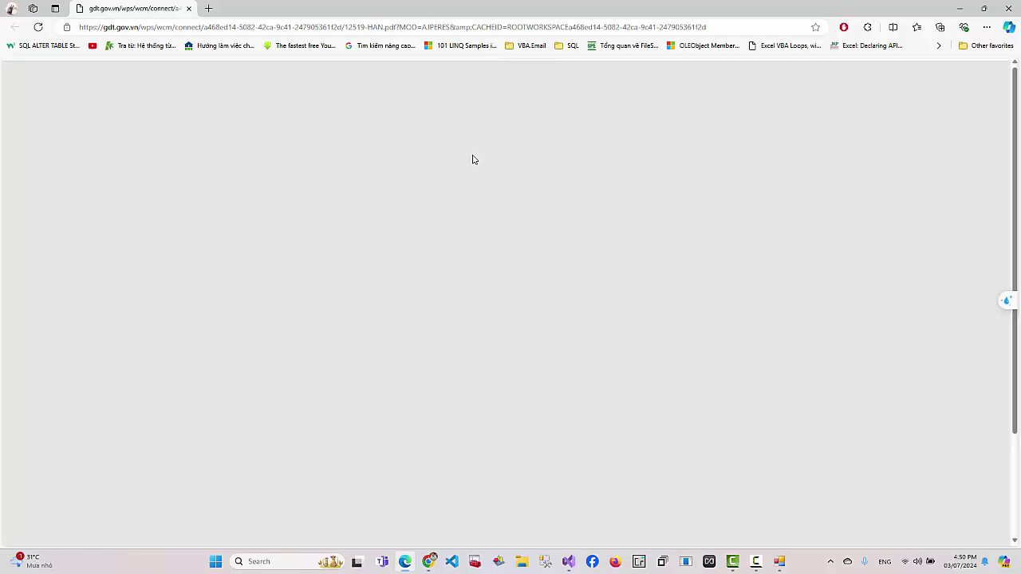
scroll(501, 214, "down", 3)
scroll(501, 214, "up", 3)
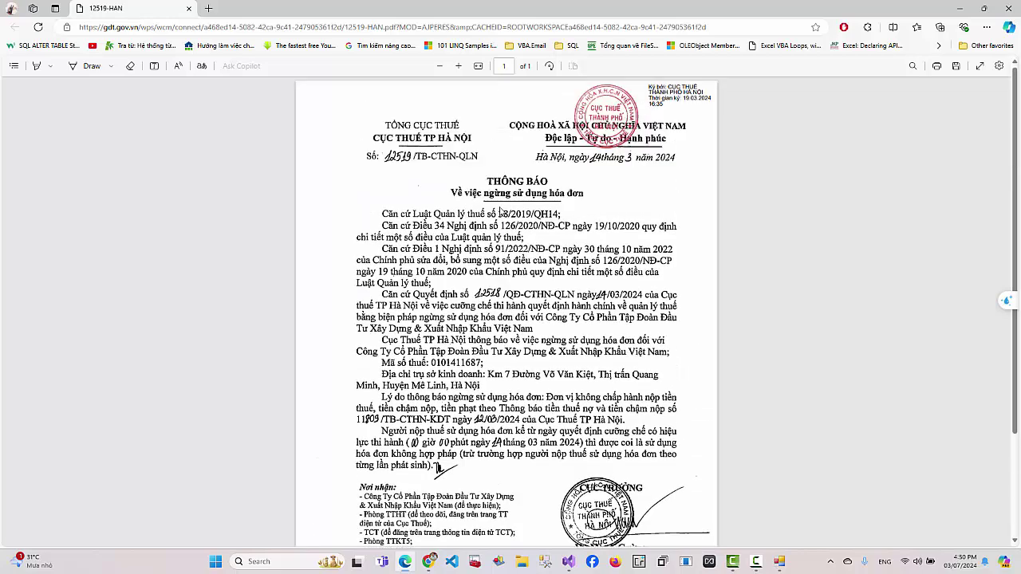
left_click(1007, 8)
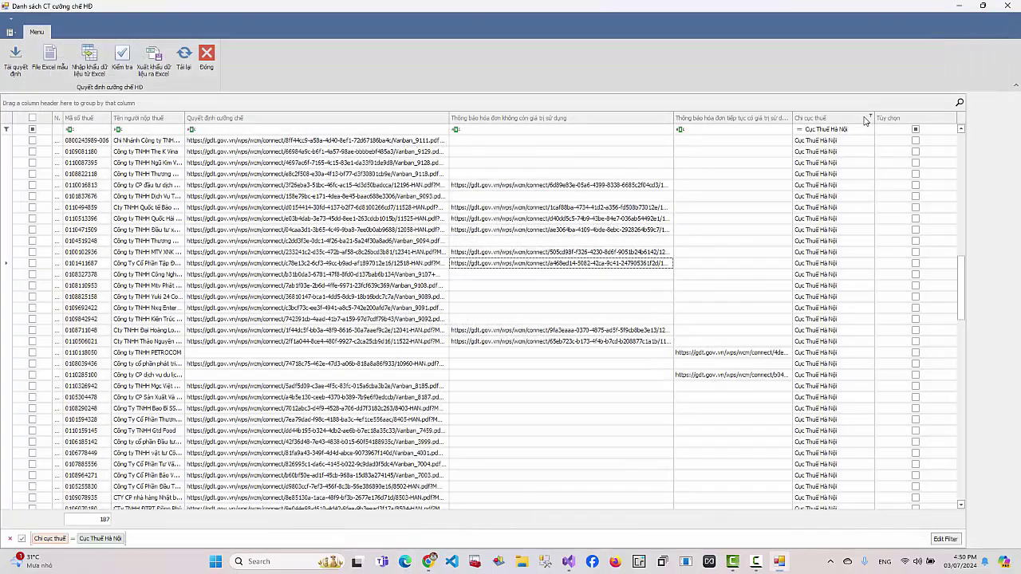
Step: Clear the Cục Thuế Hà Nội filter on the Chi cục thuế column
left_click(871, 118)
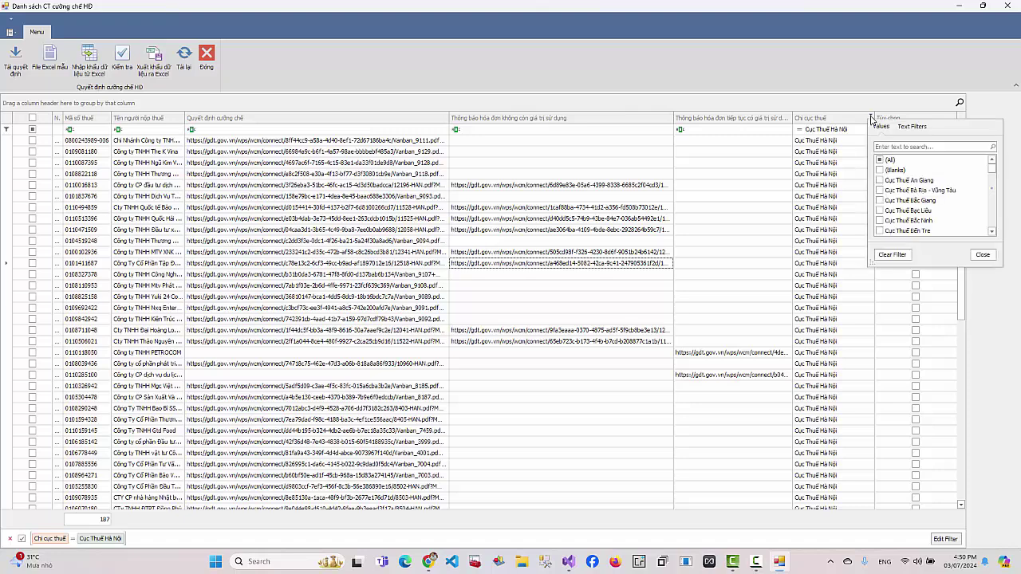
left_click(889, 255)
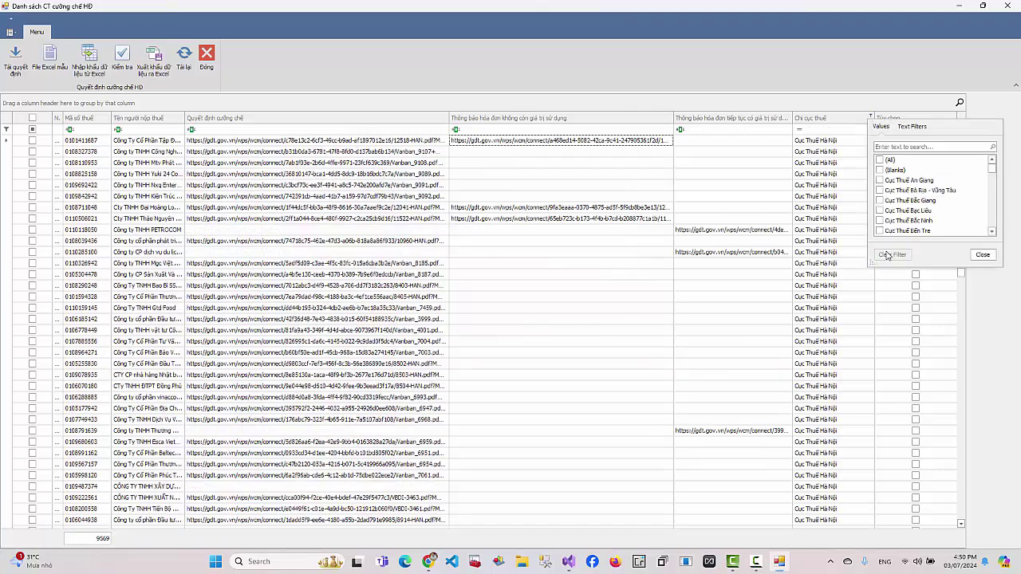
left_click(981, 255)
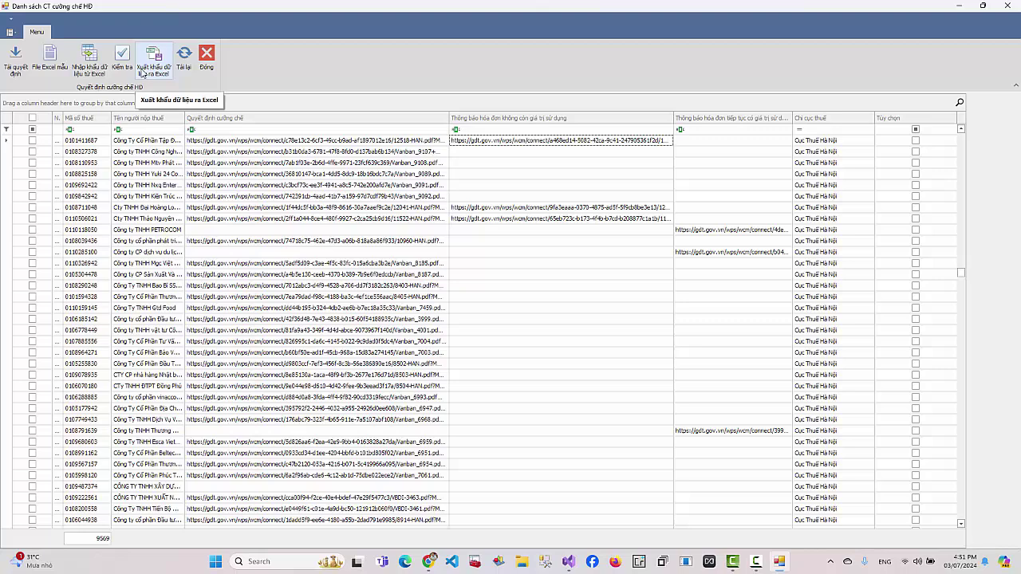
Step: Open the sample Excel file MstCuongCheHD.xlsx, look through its Mã số thuế column, and close the workbook
left_click(51, 62)
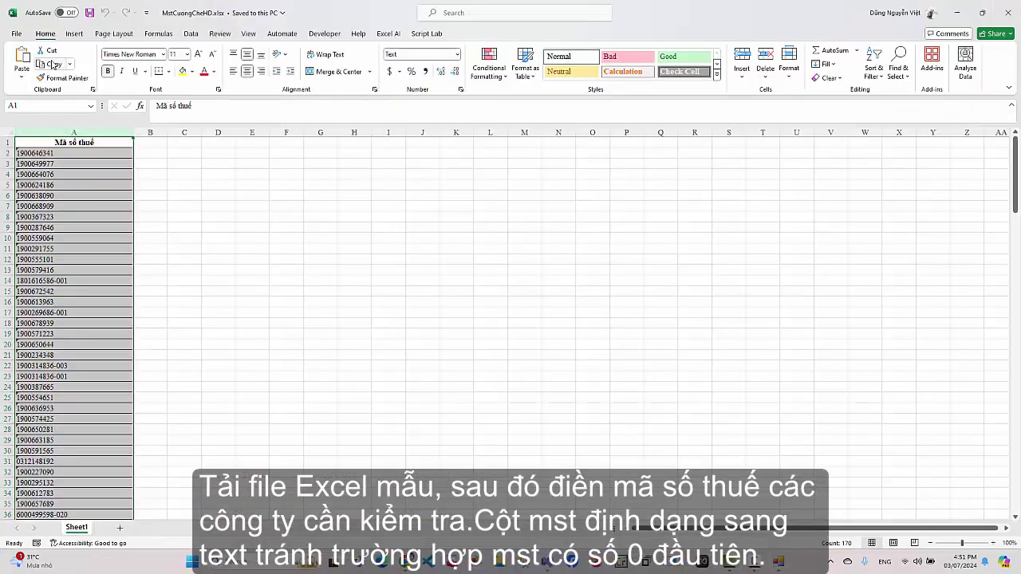
left_click(88, 158)
scroll(88, 158, "down", 4)
scroll(83, 228, "down", 10)
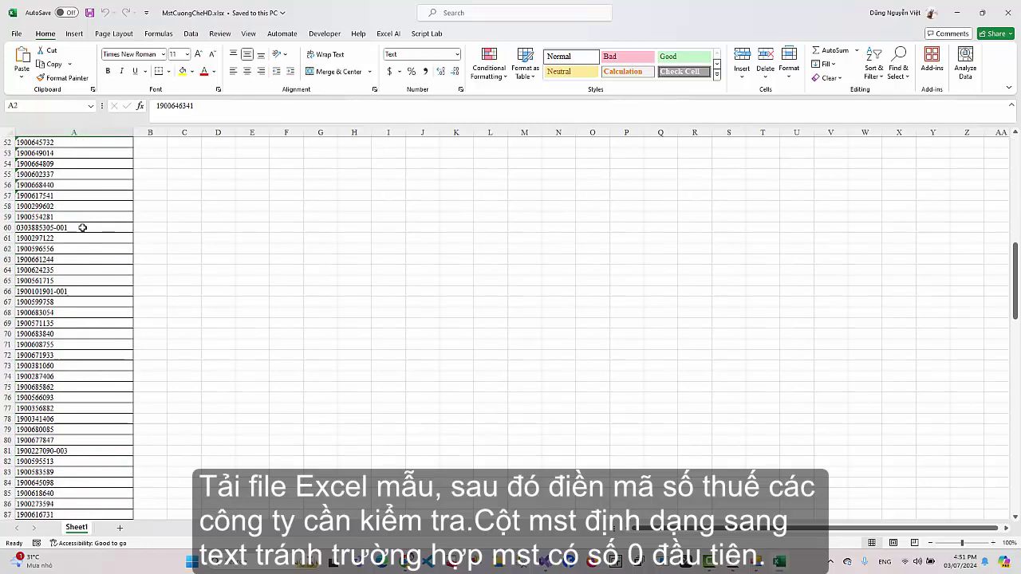
scroll(83, 228, "up", 10)
scroll(82, 228, "up", 4)
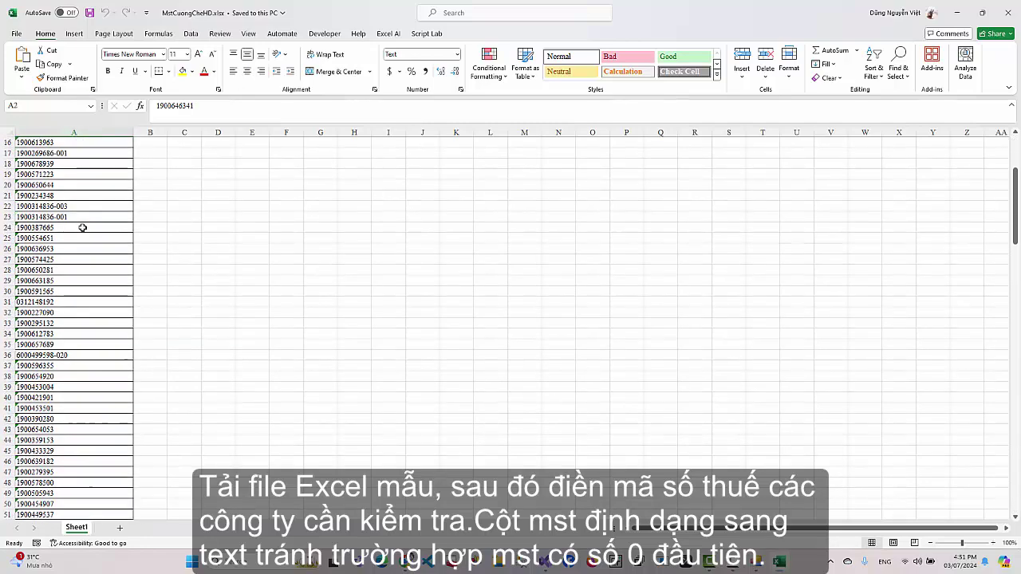
left_click(1008, 16)
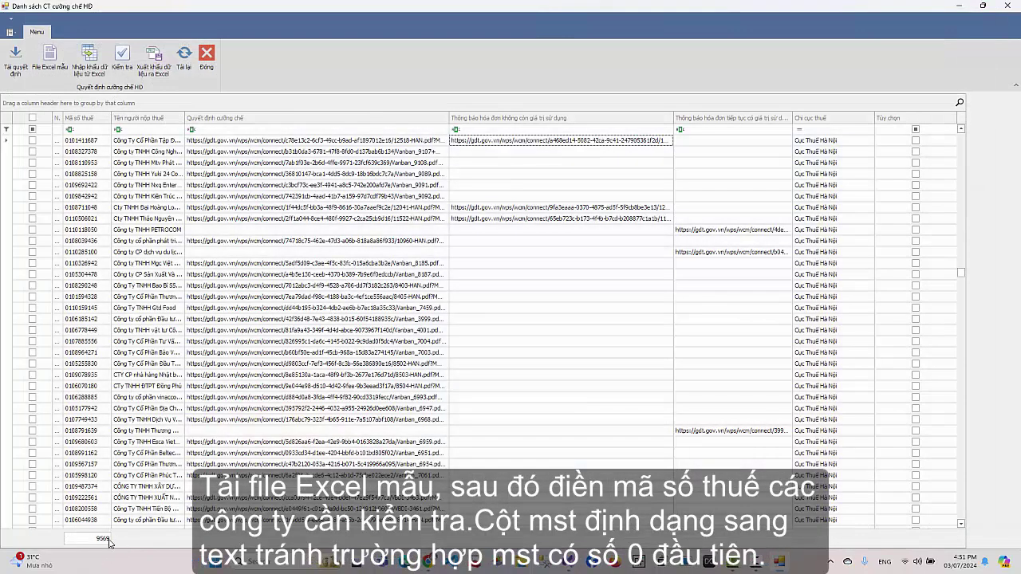
Step: Check the tax codes in MstCuongCheHD.xlsx against the enforcement list and look through the matching companies
left_click(121, 61)
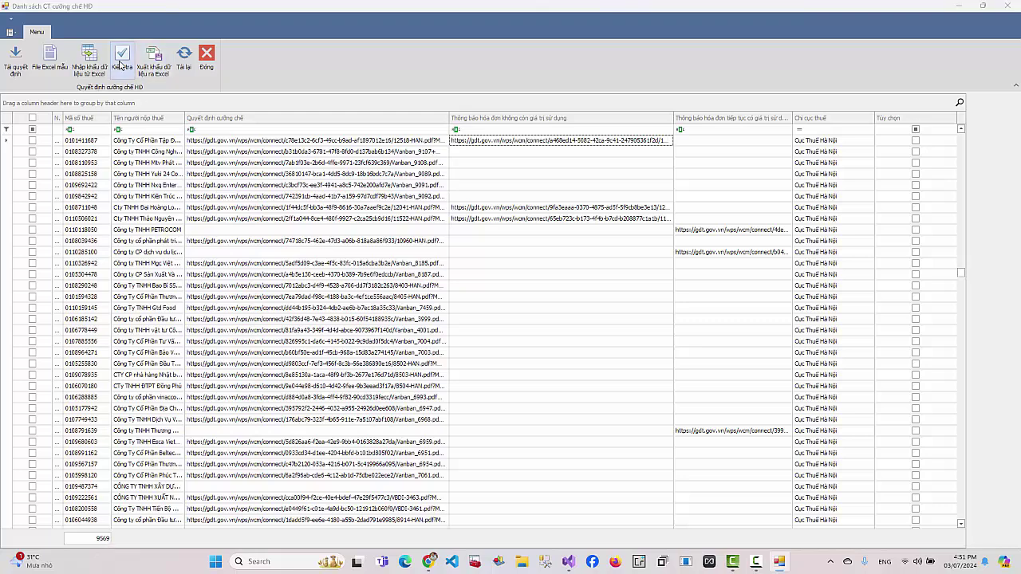
left_click(343, 121)
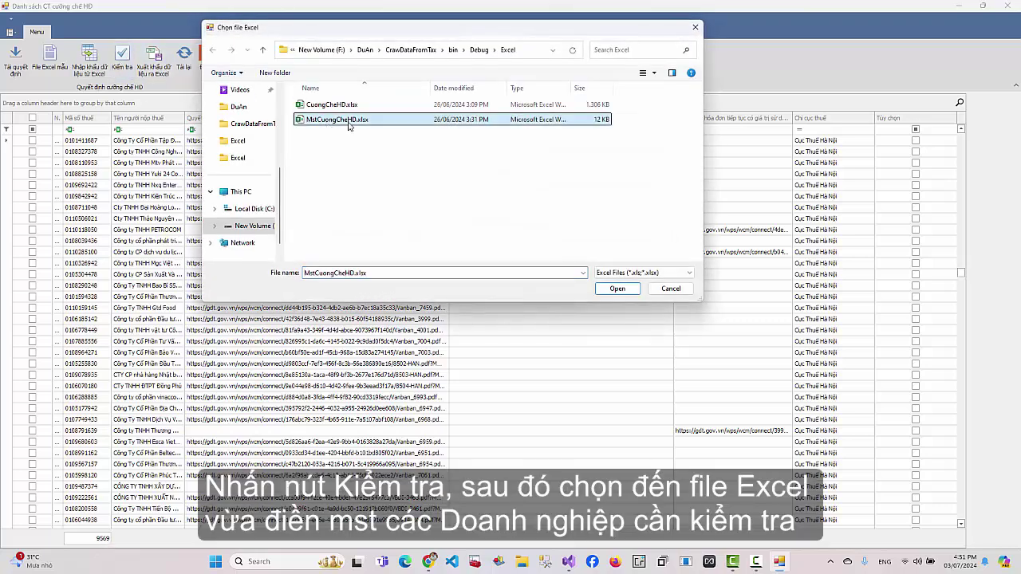
left_click(618, 289)
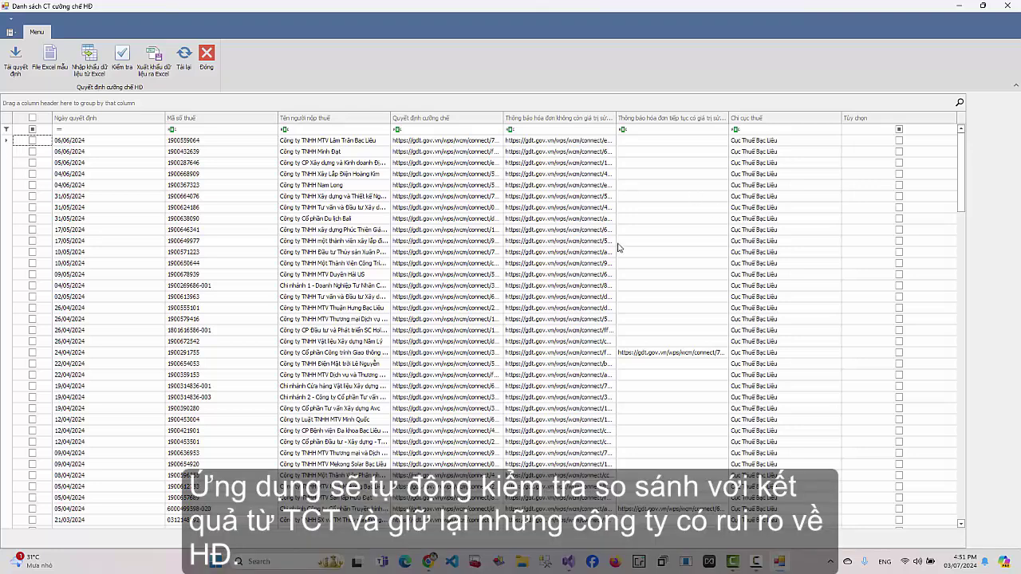
scroll(523, 253, "down", 2)
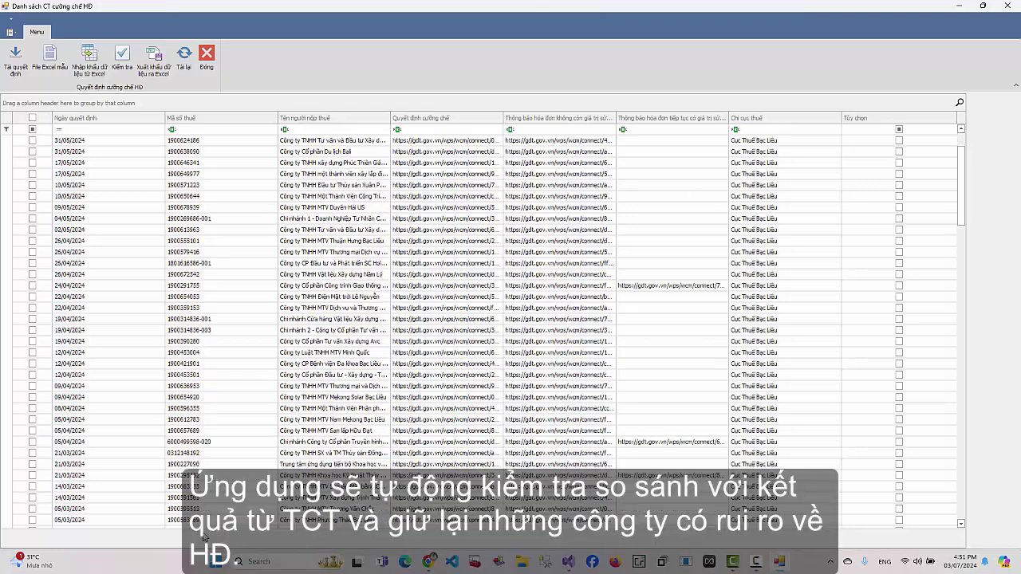